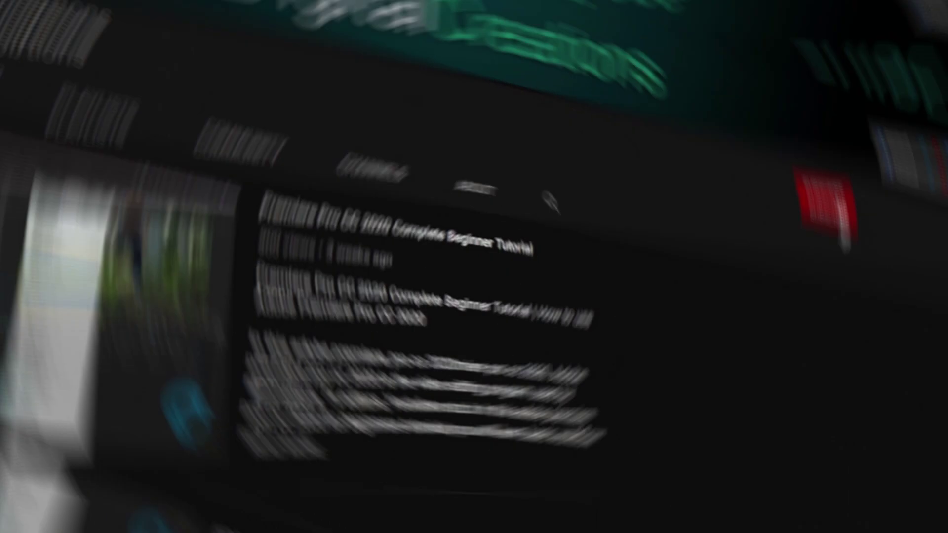
# - Preview the landscape edit by scrubbing through the sequence
pyautogui.click(840, 212)
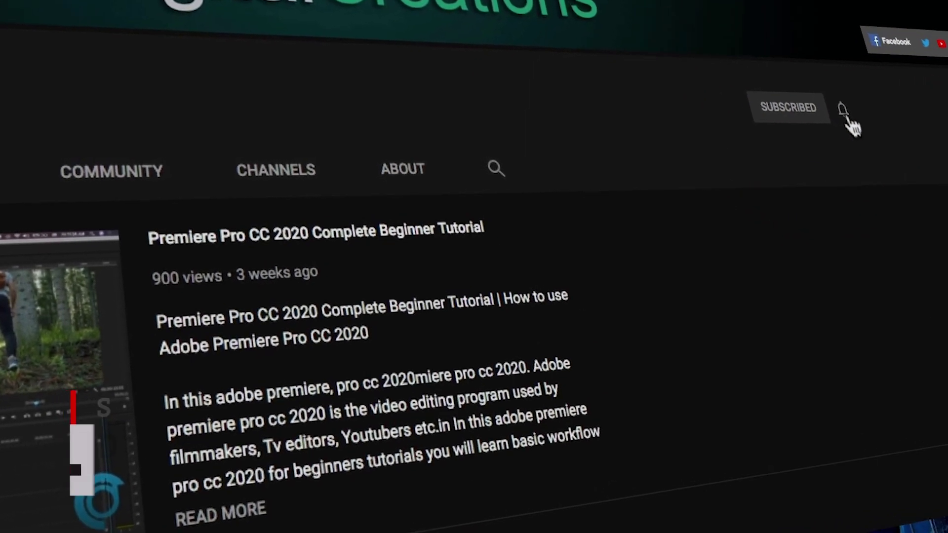
pyautogui.click(792, 115)
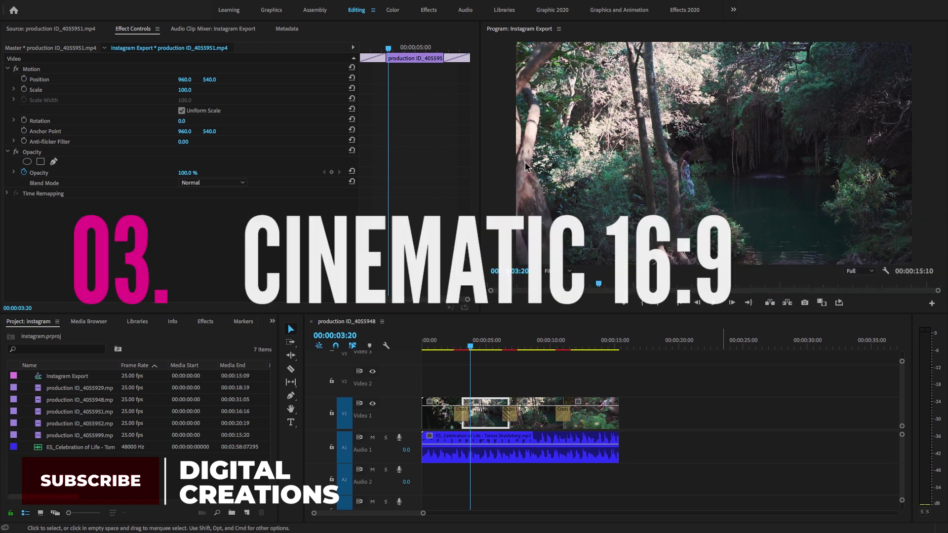
pyautogui.moveTo(425, 345); pyautogui.dragTo(451, 360)
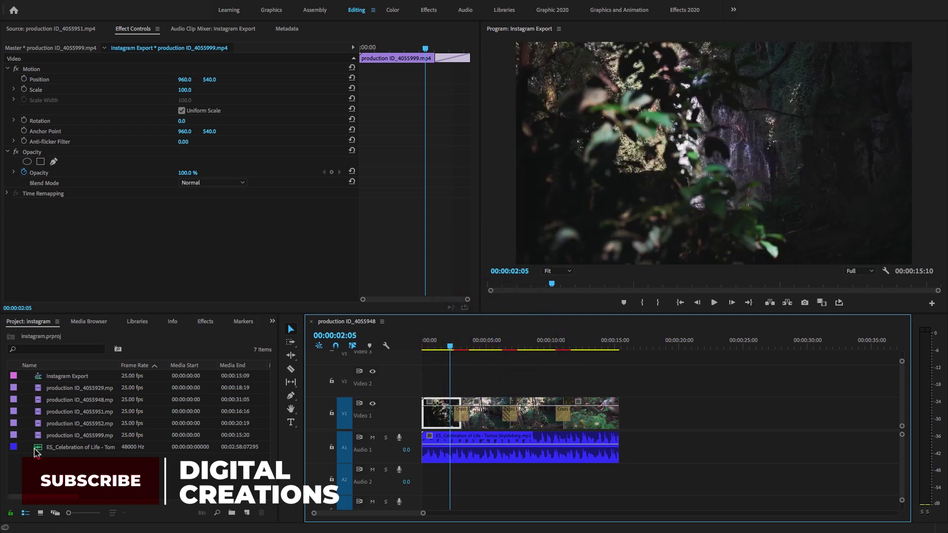
# - Start an Auto Reframe Sequence of Instagram Export with the Vertical 9:16 aspect ratio
pyautogui.click(42, 381)
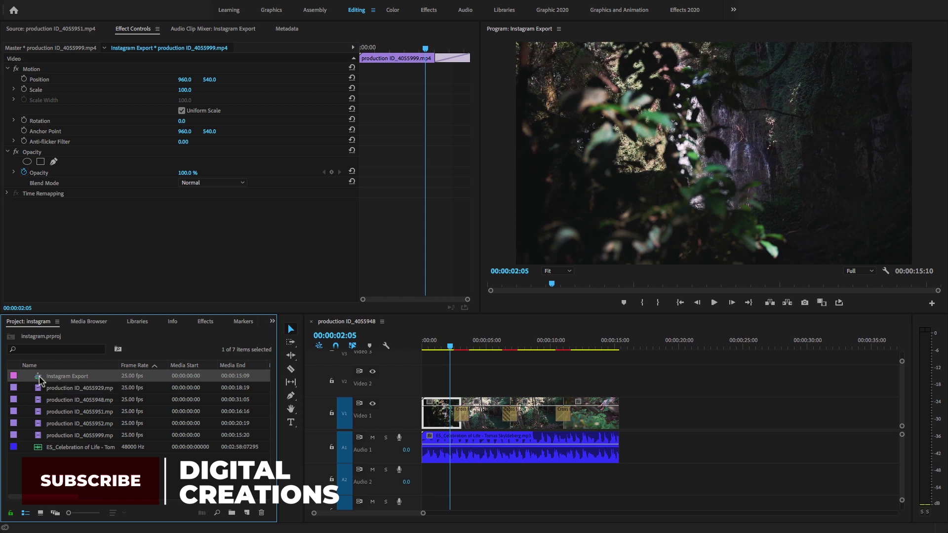
pyautogui.rightClick(40, 380)
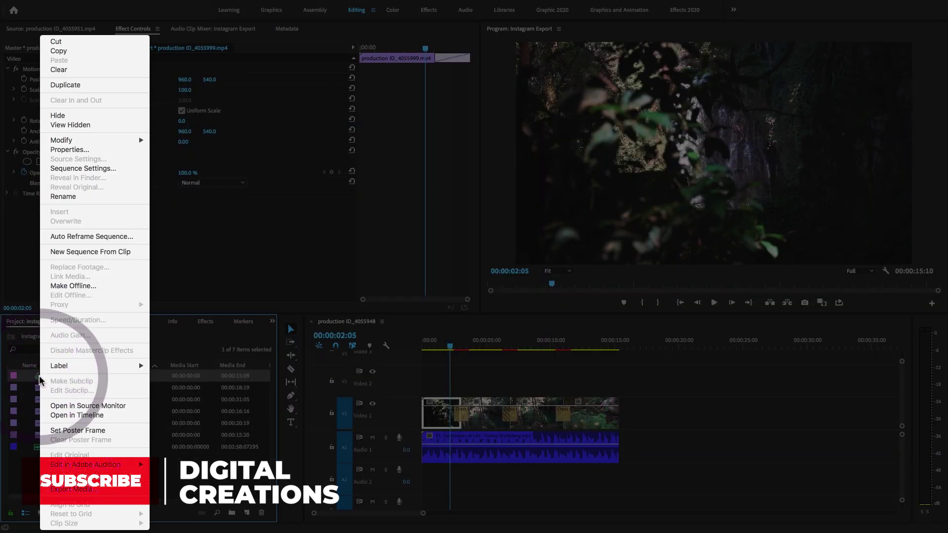
pyautogui.click(92, 237)
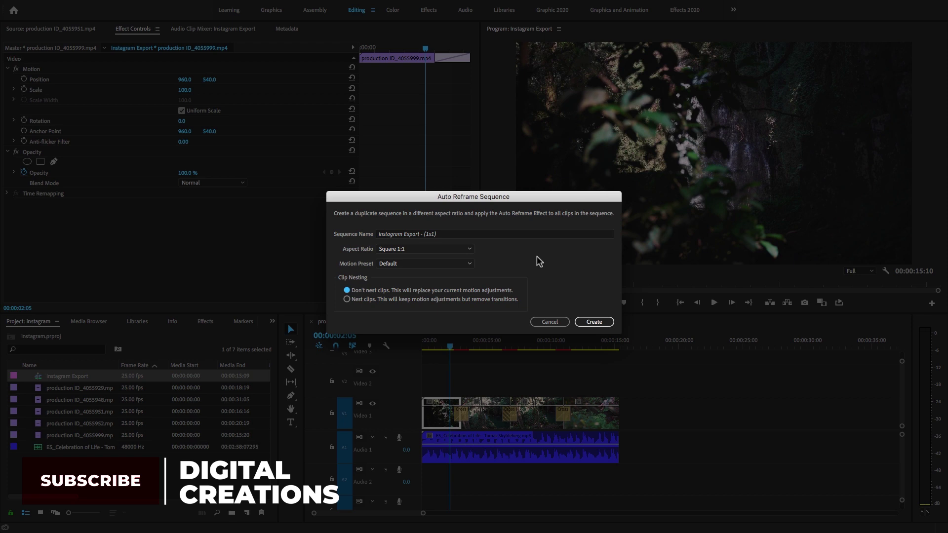
pyautogui.click(398, 234)
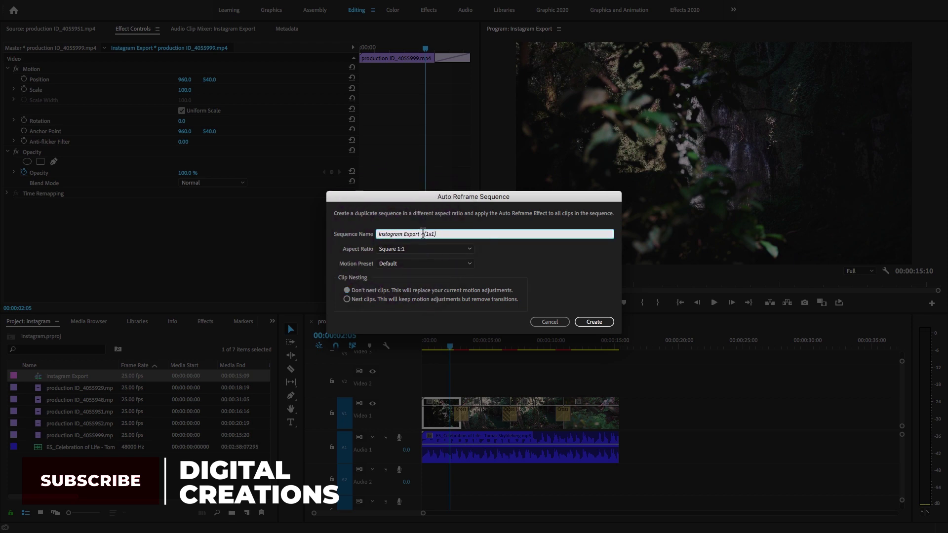
pyautogui.click(473, 250)
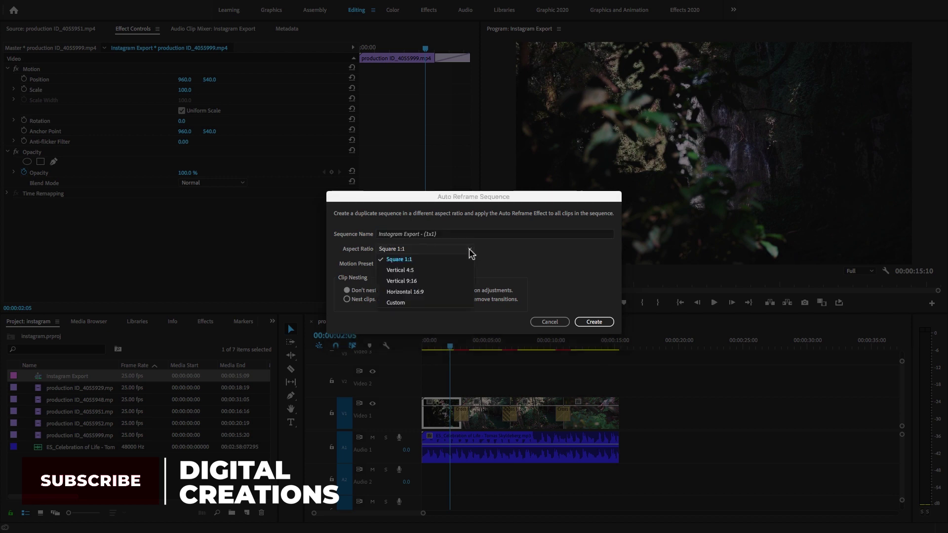
pyautogui.click(428, 281)
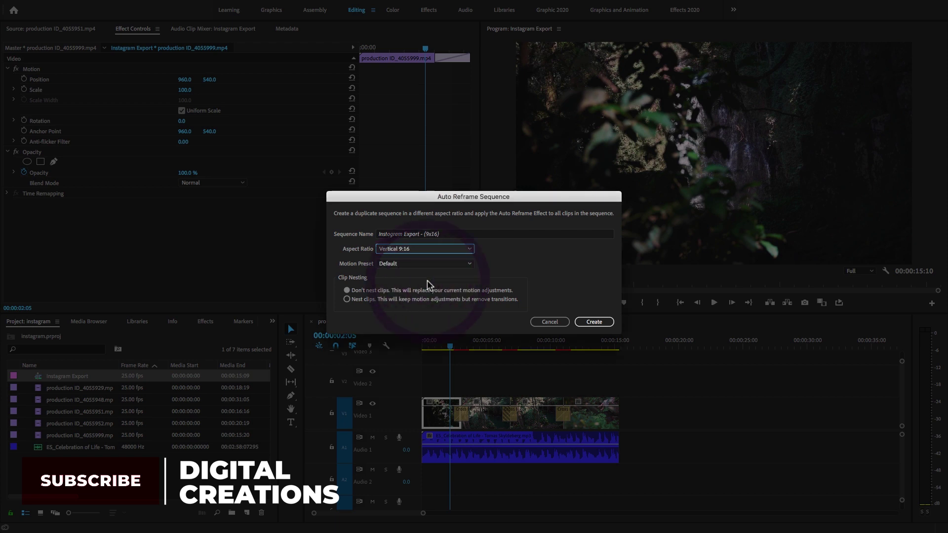
# - Create the Instagram Export - (9x16) sequence and play it back briefly
pyautogui.click(594, 322)
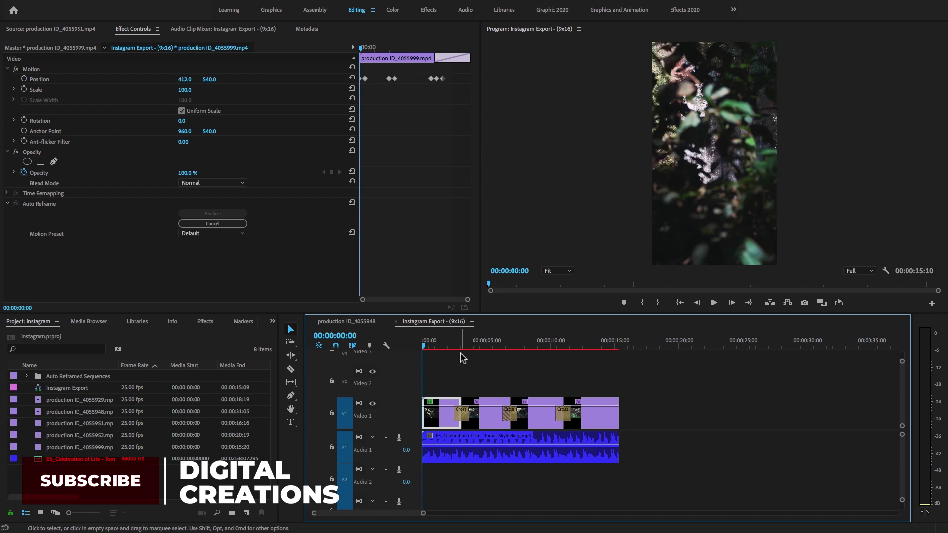
pyautogui.press('space')
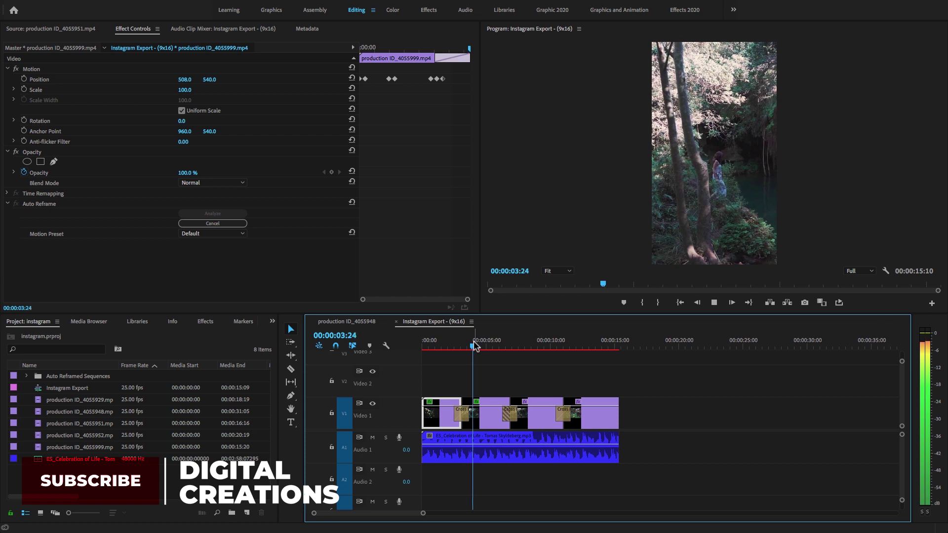
pyautogui.press('space')
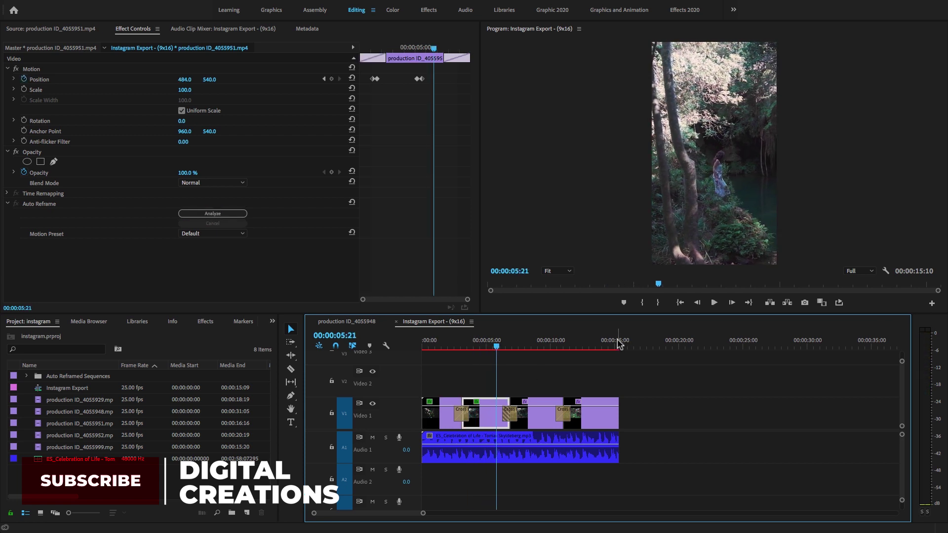
# - Scrub through the 9x16 sequence (10 s, 00:00:13:00) and render its previews
pyautogui.click(620, 344)
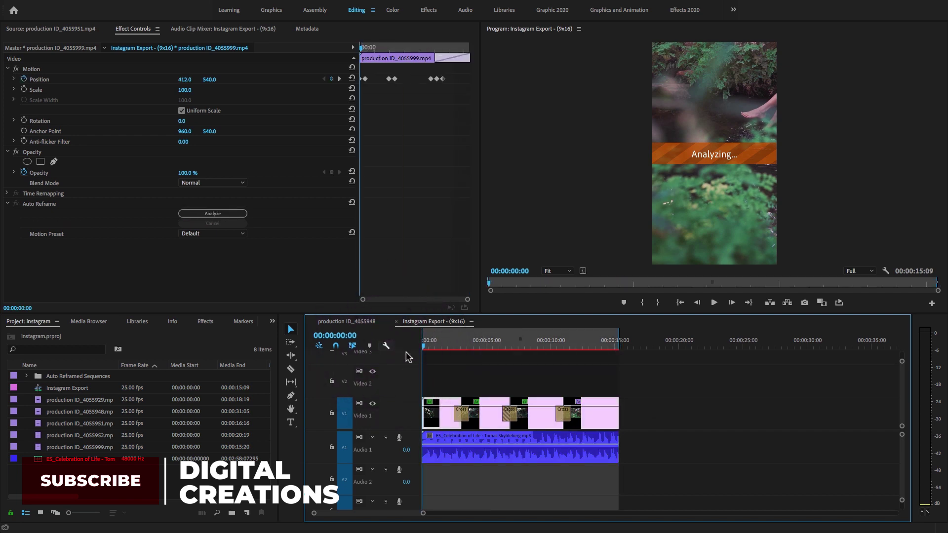
pyautogui.click(552, 345)
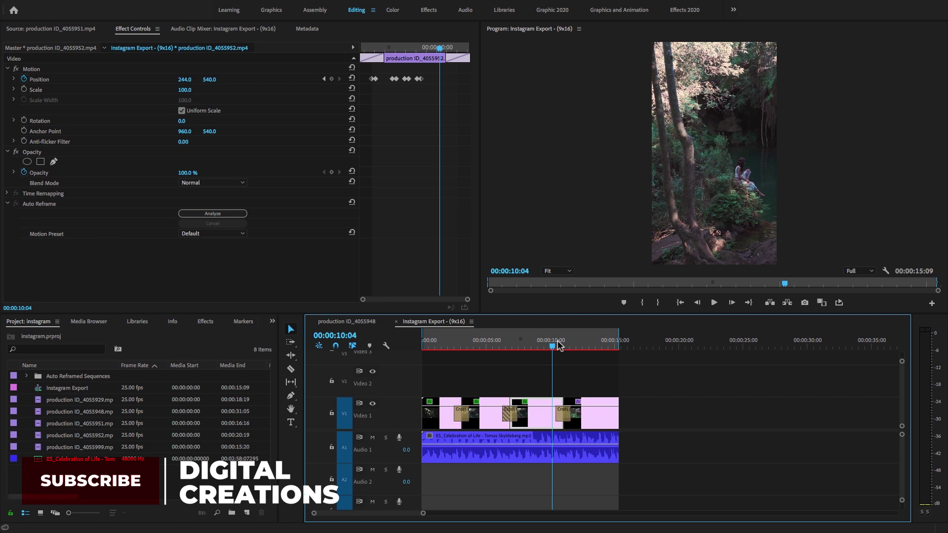
pyautogui.click(589, 345)
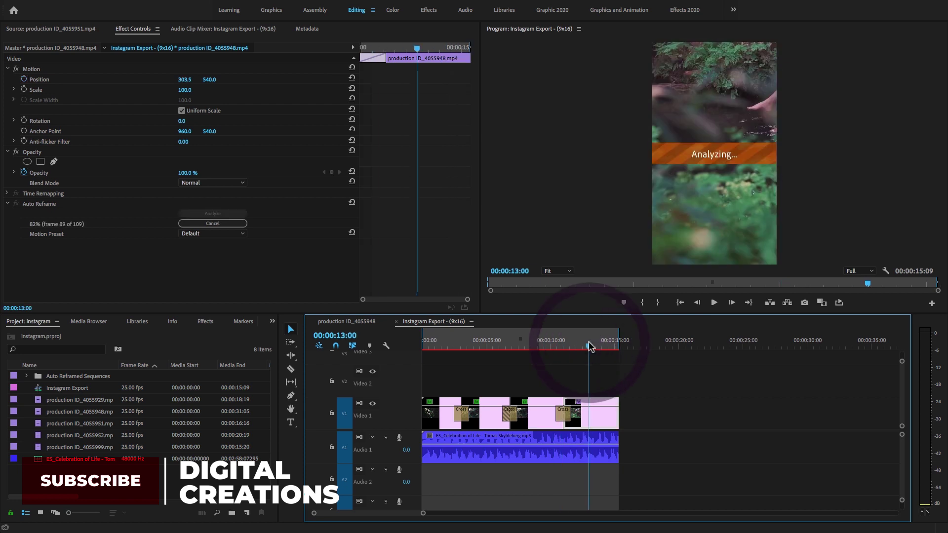
pyautogui.moveTo(575, 346); pyautogui.dragTo(461, 350)
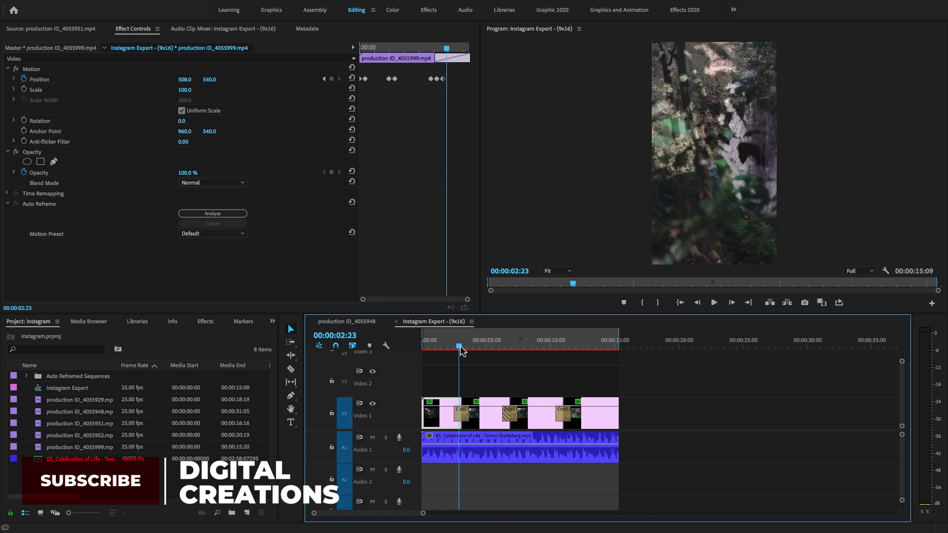
pyautogui.press('Return')
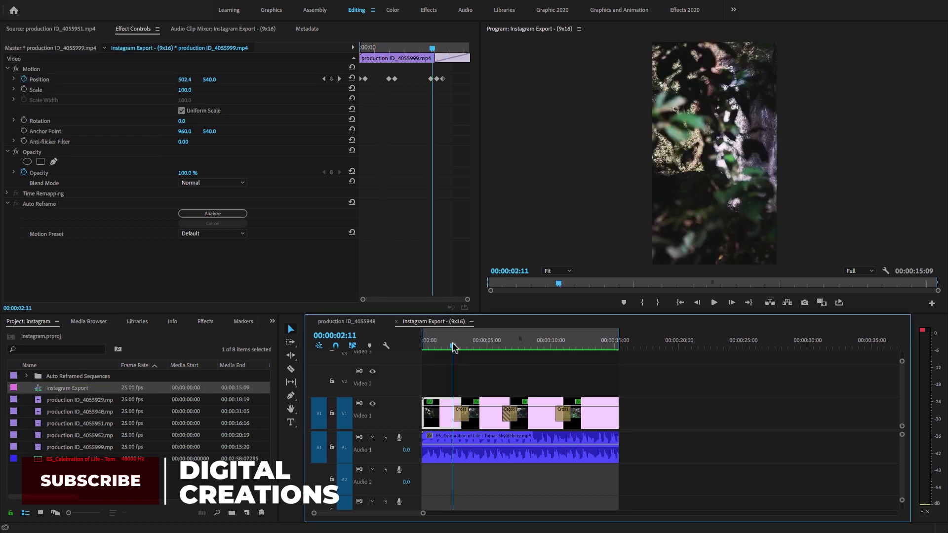
# - Stop playback at 00:00:01:24 and open the Media export settings
pyautogui.click(446, 345)
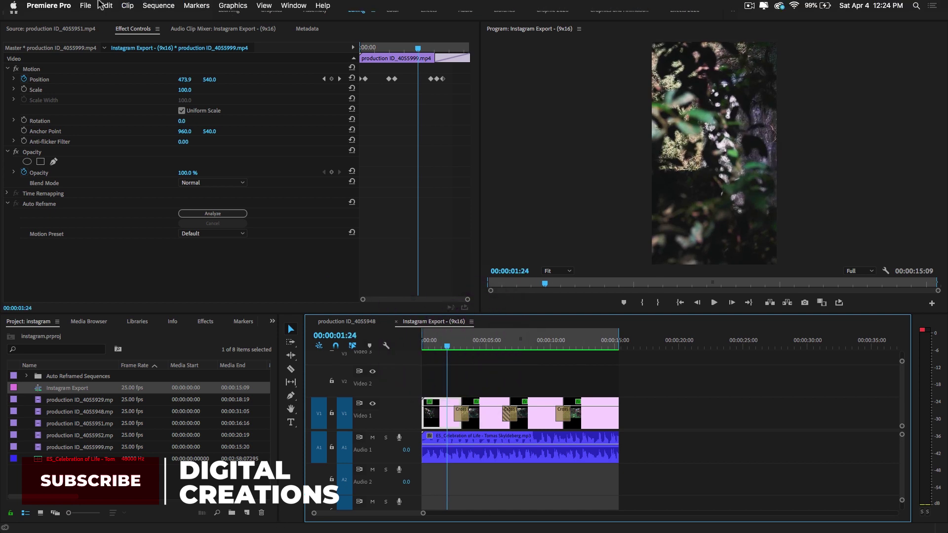
pyautogui.click(86, 5)
pyautogui.moveTo(138, 264)
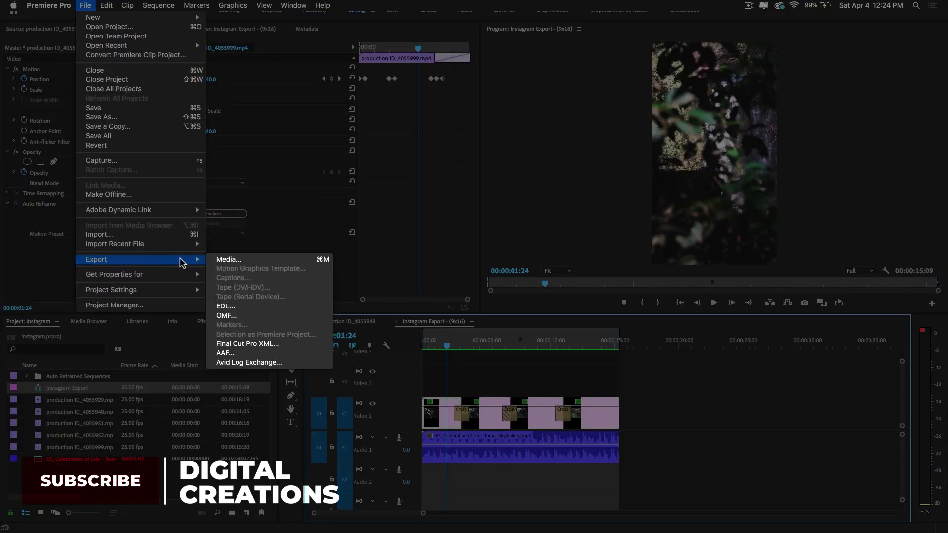
pyautogui.click(219, 260)
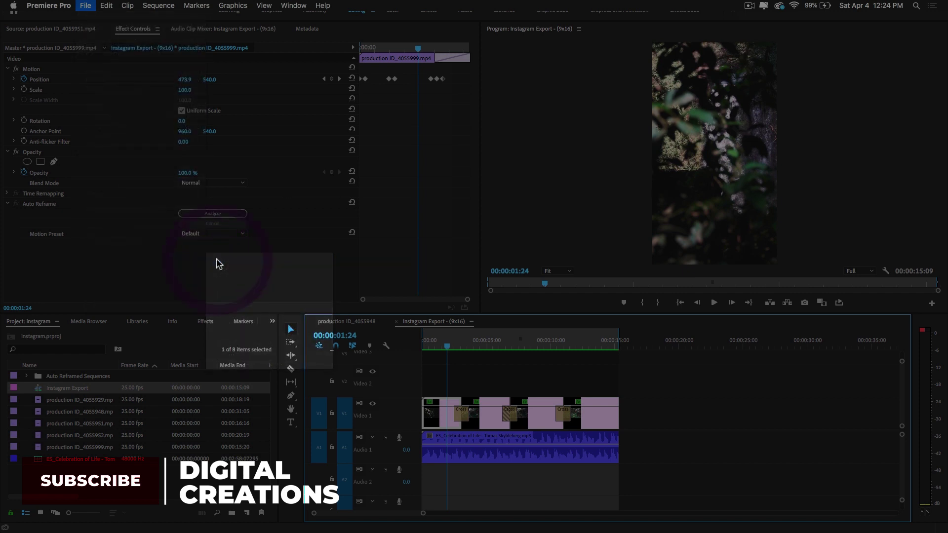
pyautogui.moveTo(456, 65); pyautogui.dragTo(447, 64)
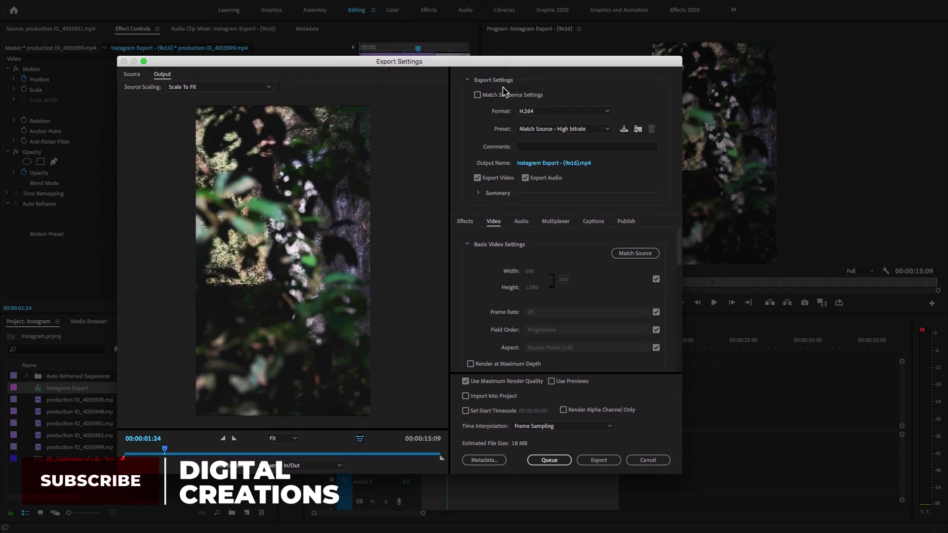
# - Keep H.264 format and output Instagram Export - (9x16).mp4 to the Desktop
pyautogui.click(549, 114)
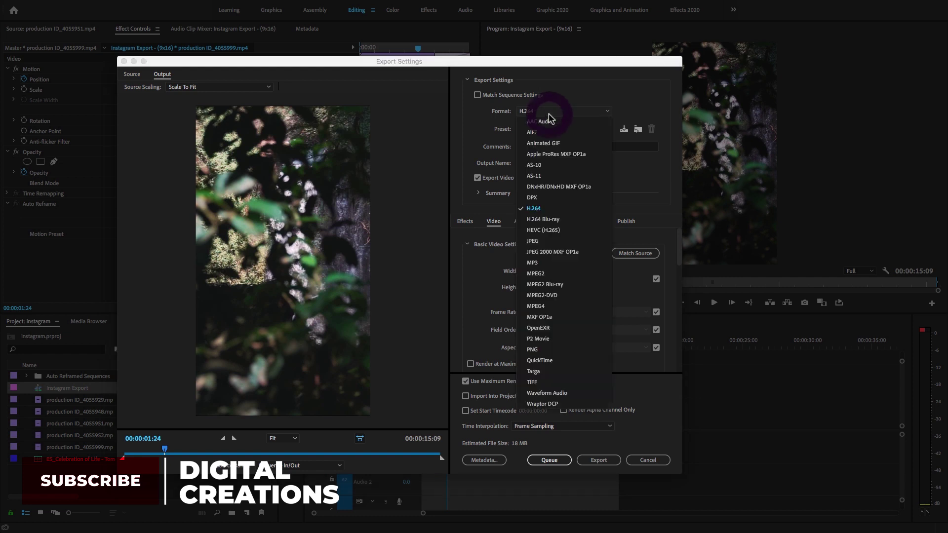
pyautogui.click(540, 209)
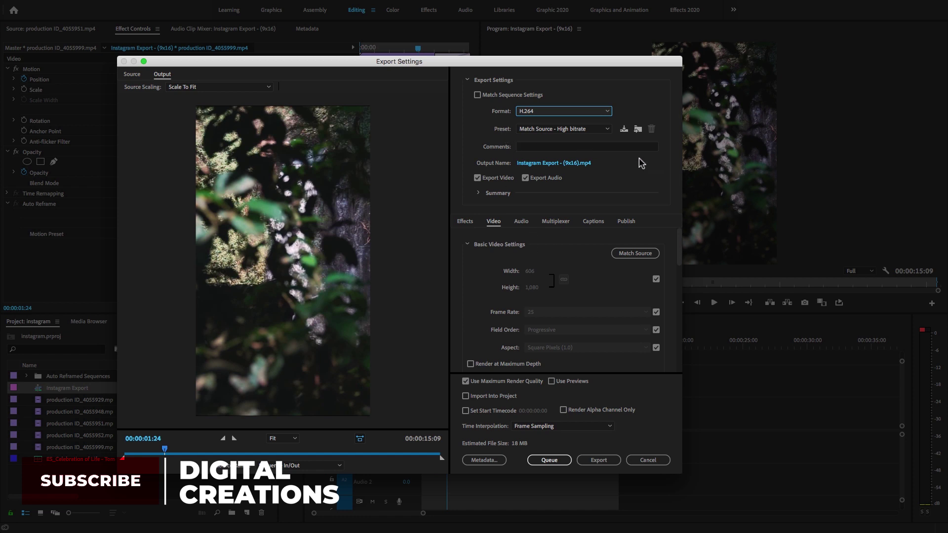
pyautogui.click(552, 163)
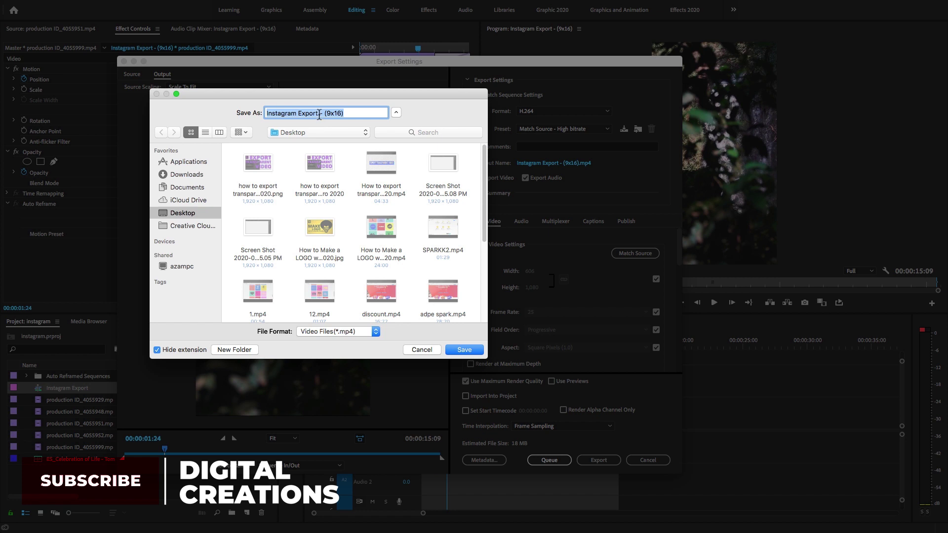
pyautogui.click(322, 114)
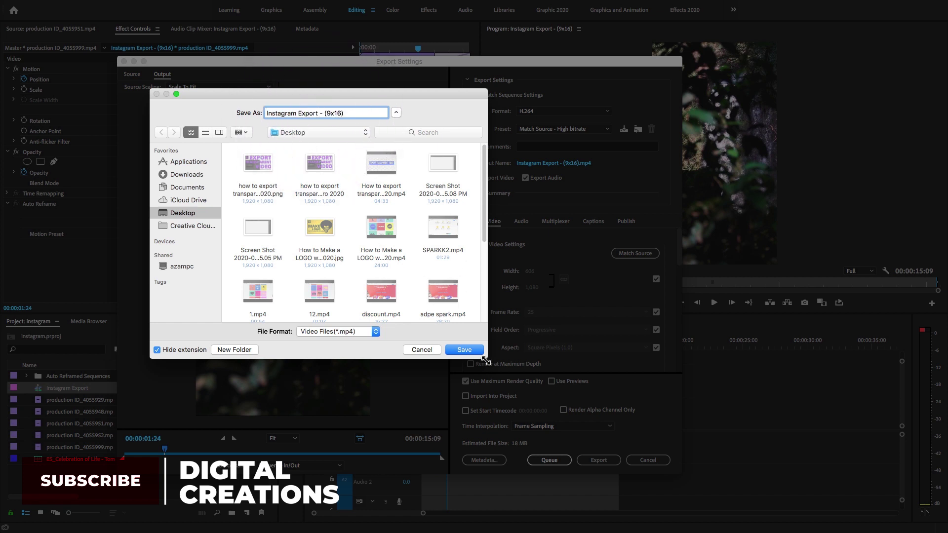
pyautogui.click(464, 350)
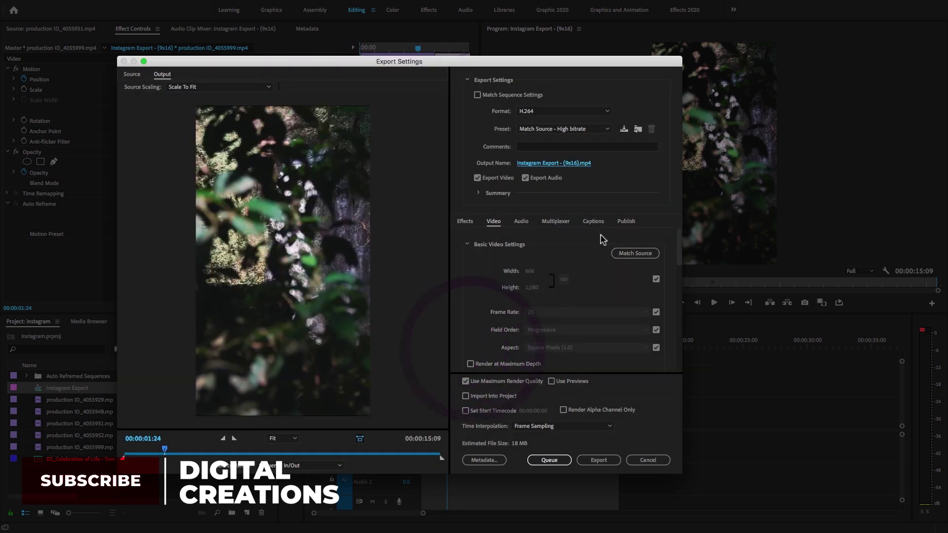
# - Stop matching the source frame rate and enable Render at Maximum Depth
pyautogui.click(467, 80)
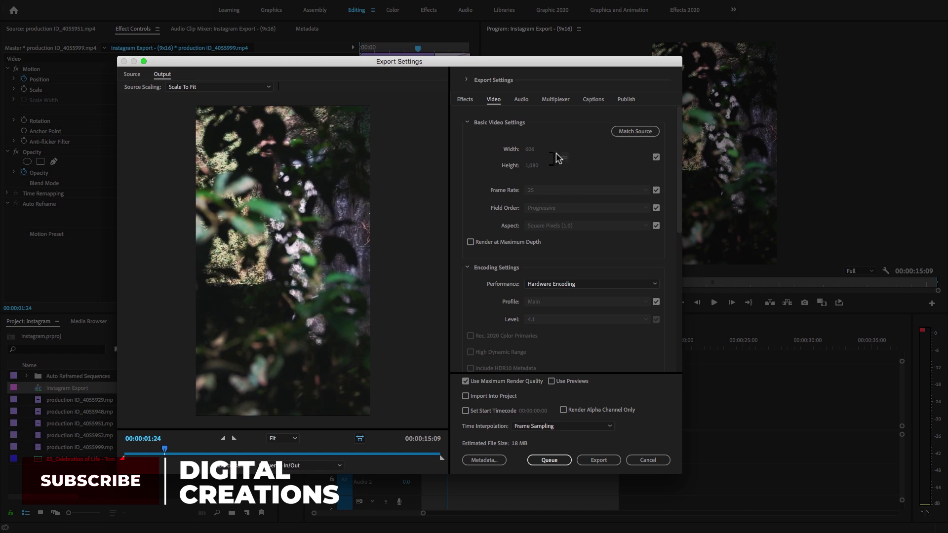
pyautogui.click(656, 191)
pyautogui.click(576, 190)
pyautogui.click(547, 244)
pyautogui.scroll(-2, 675, 206)
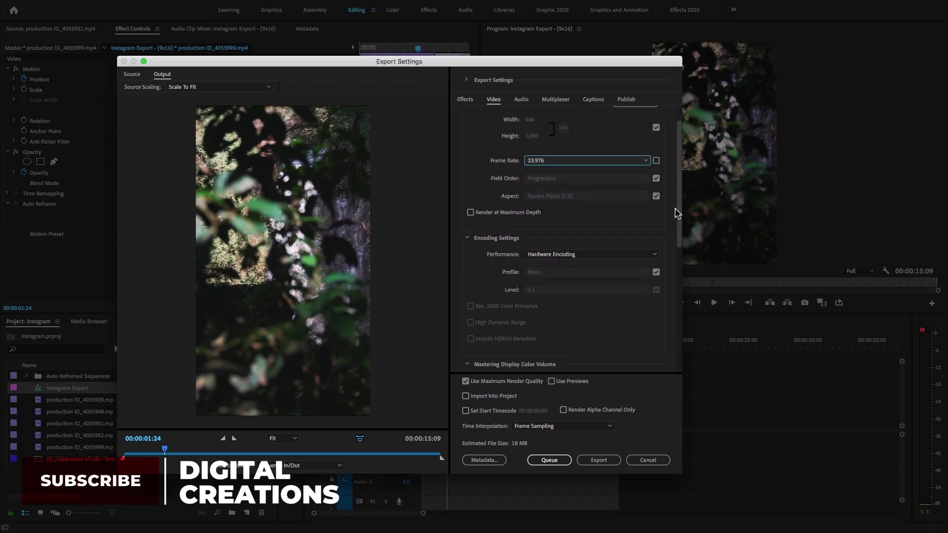
pyautogui.click(471, 215)
pyautogui.click(470, 213)
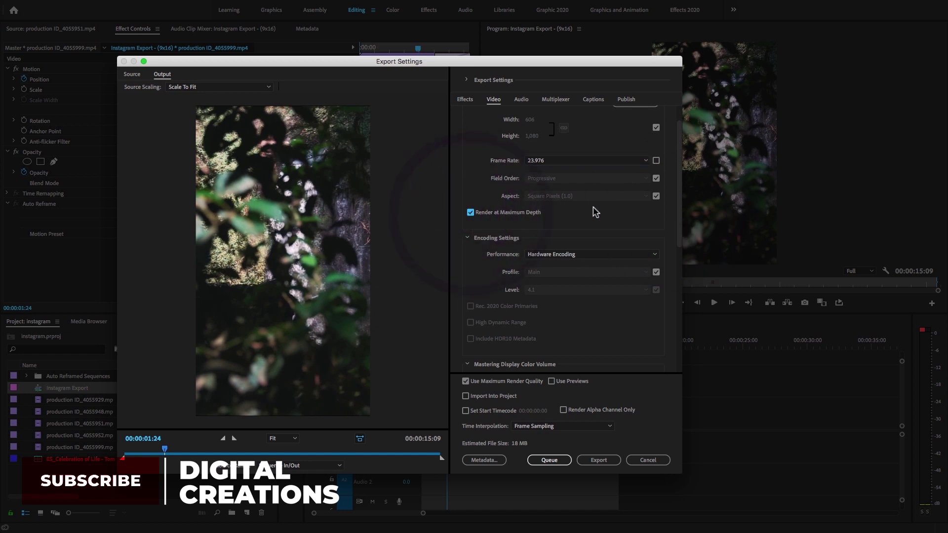
pyautogui.scroll(-1, 679, 217)
# - Unmatch the source profile and encode with Main profile at Level 3.1
pyautogui.click(656, 241)
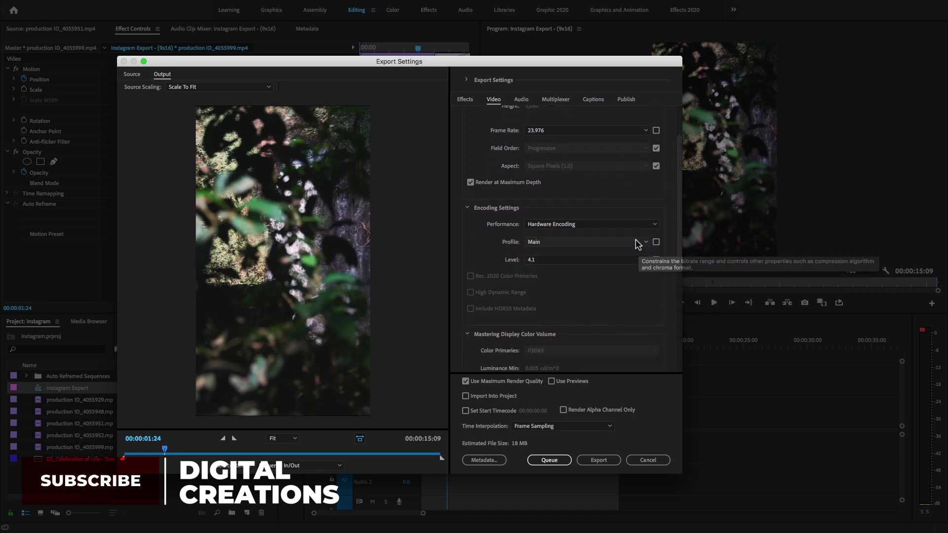
pyautogui.click(639, 245)
pyautogui.click(637, 246)
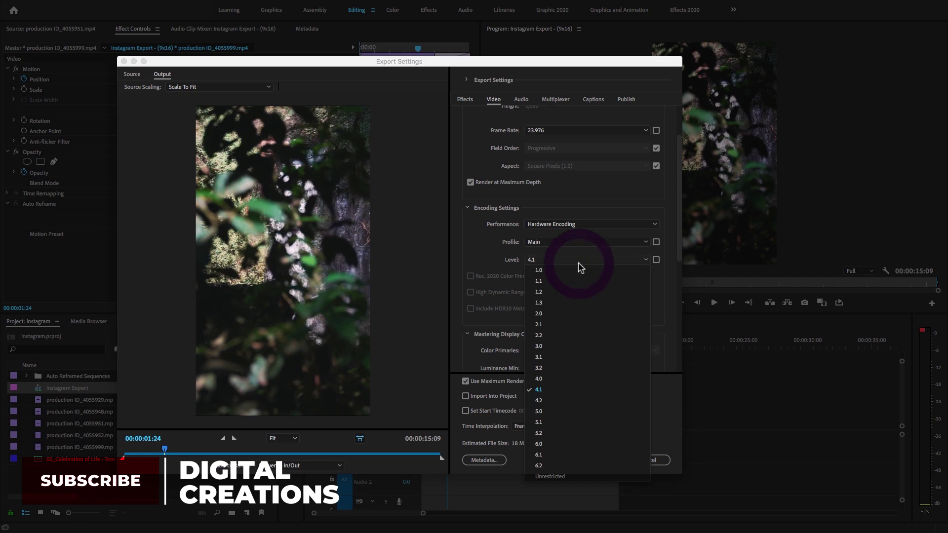
pyautogui.click(561, 356)
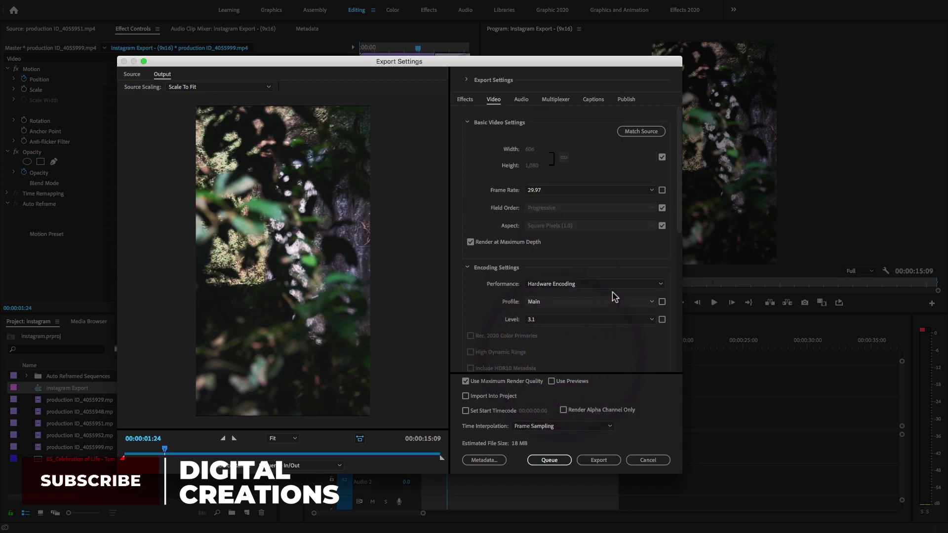
# - Set bitrate encoding to VBR 2-pass with 3 Mbps target and 4 Mbps maximum
pyautogui.click(680, 200)
pyautogui.moveTo(677, 188); pyautogui.dragTo(637, 298)
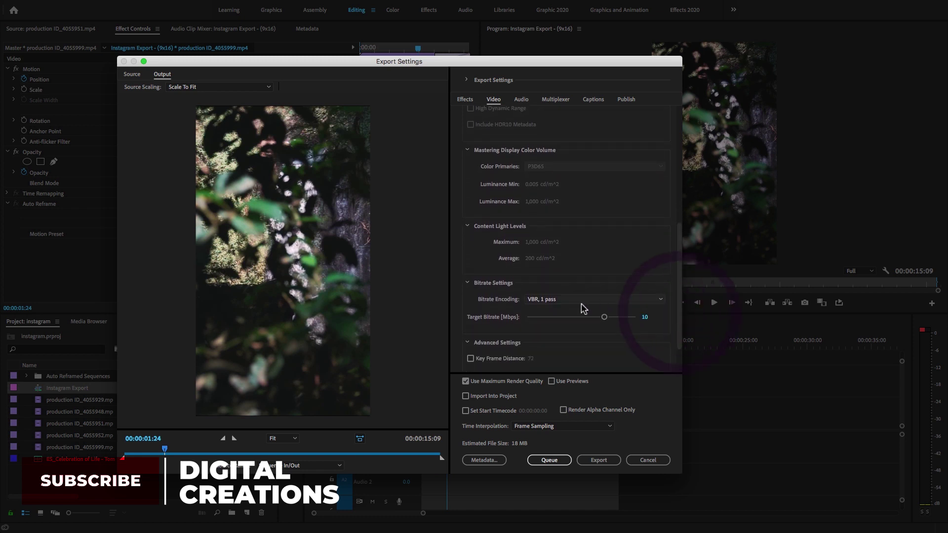
pyautogui.click(630, 302)
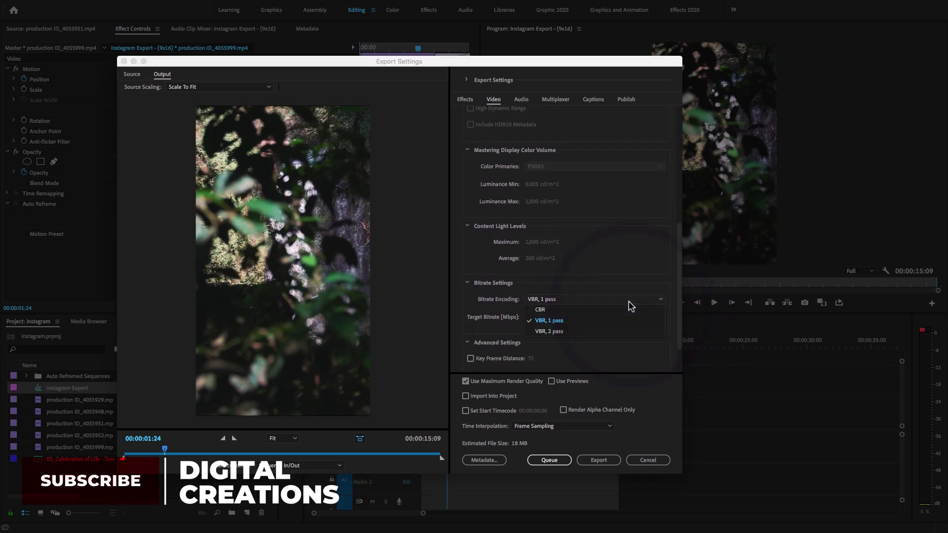
pyautogui.click(567, 332)
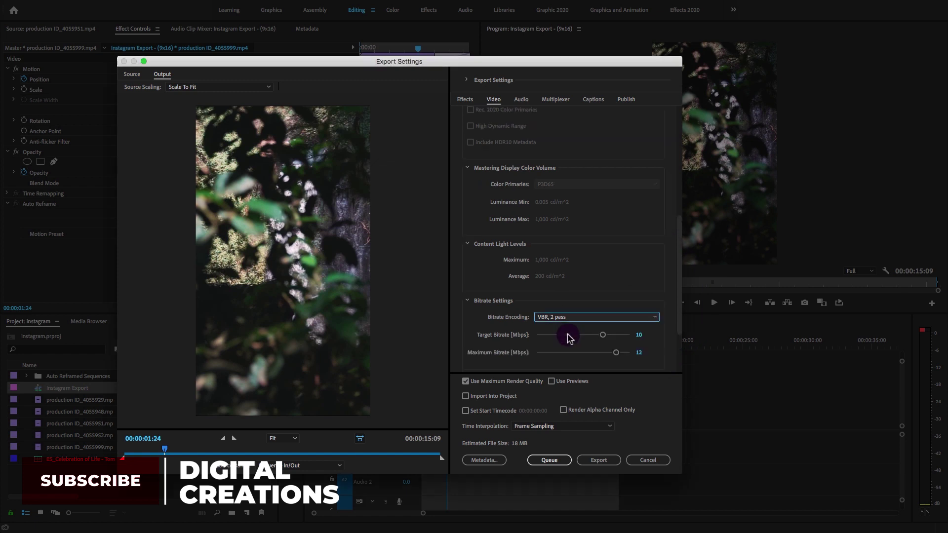
pyautogui.click(637, 335)
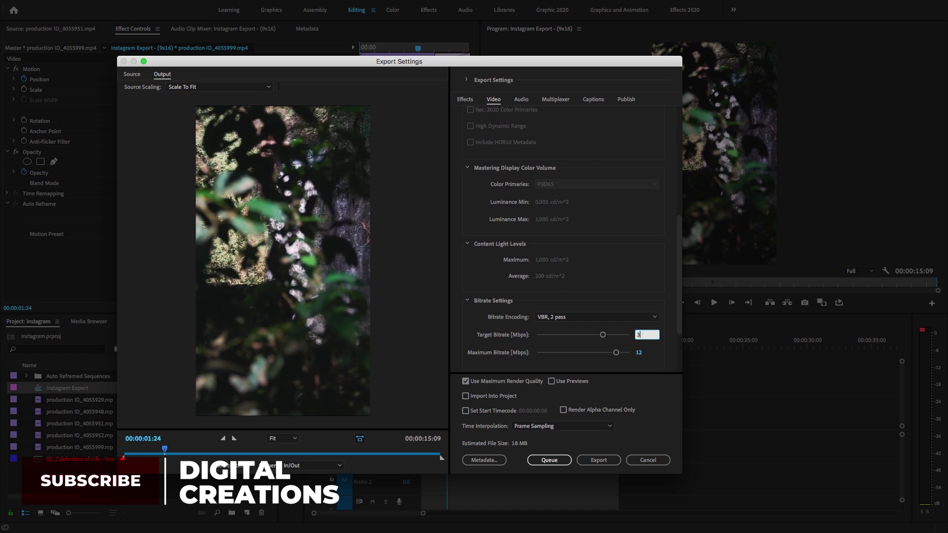
pyautogui.click(643, 355)
pyautogui.click(640, 351)
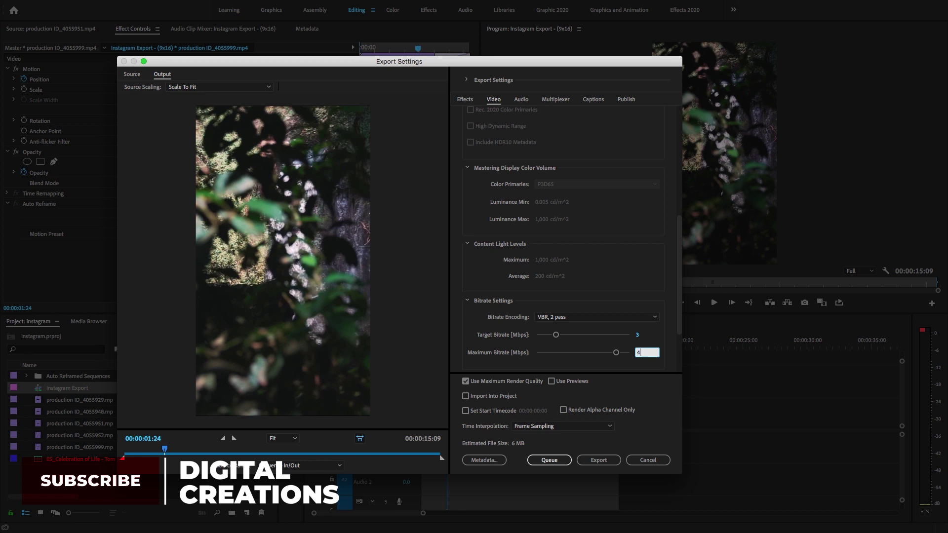
pyautogui.click(675, 286)
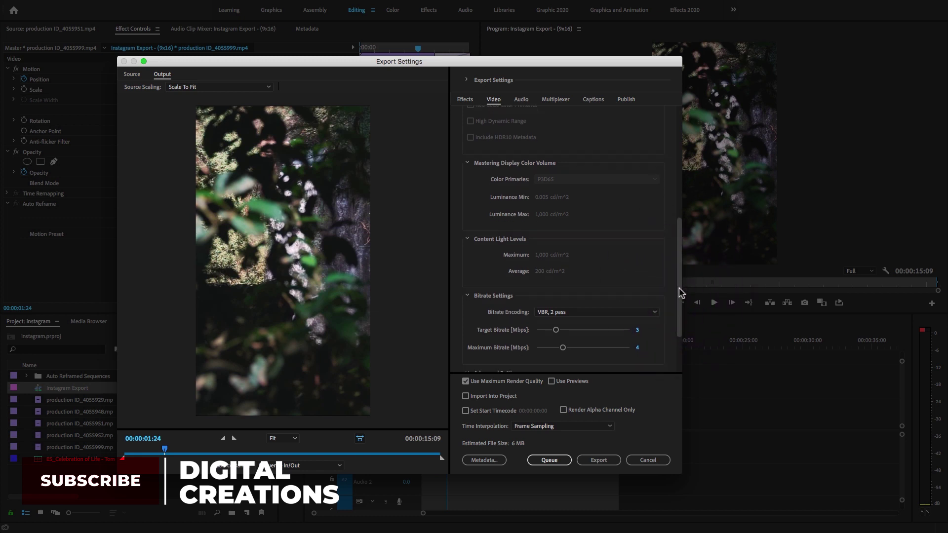
# - Set the video frame rate to 23.976 fps
pyautogui.moveTo(680, 287); pyautogui.dragTo(669, 158)
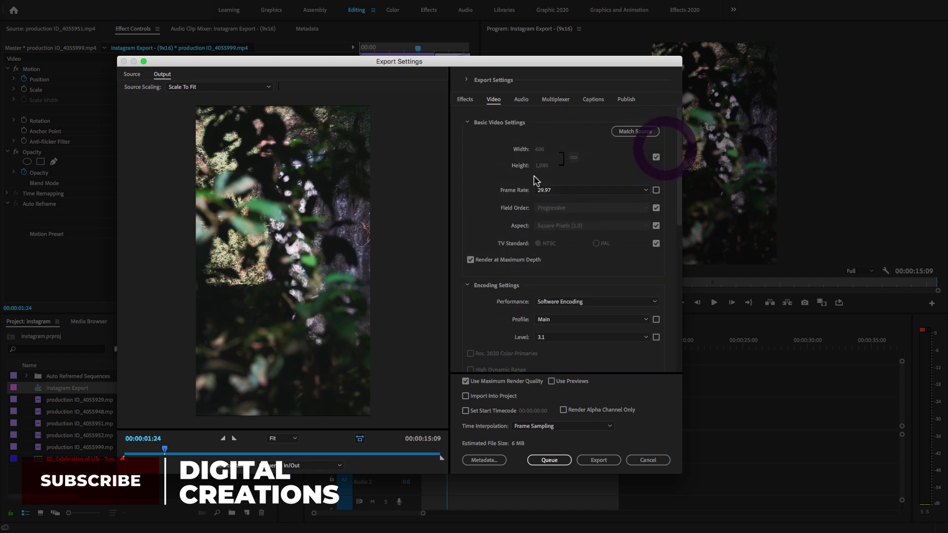
pyautogui.click(562, 190)
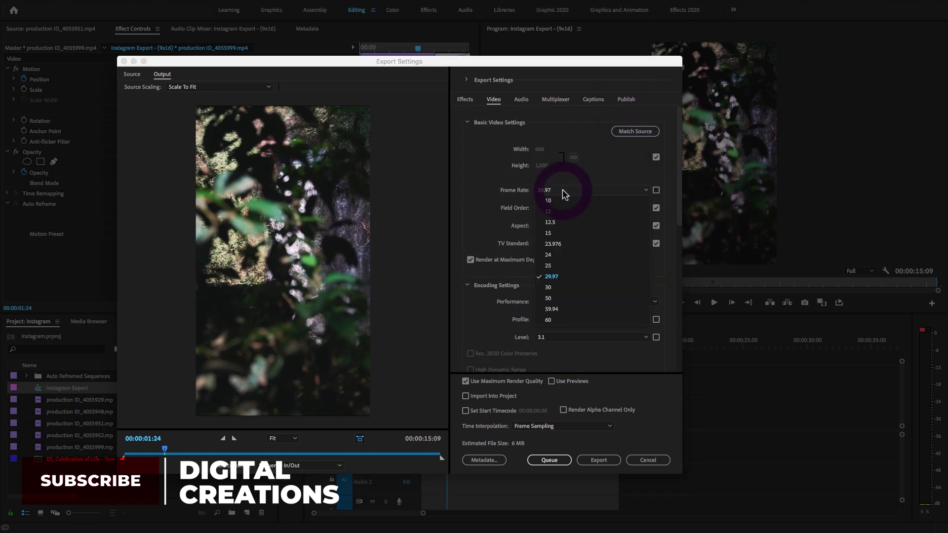
pyautogui.click(558, 249)
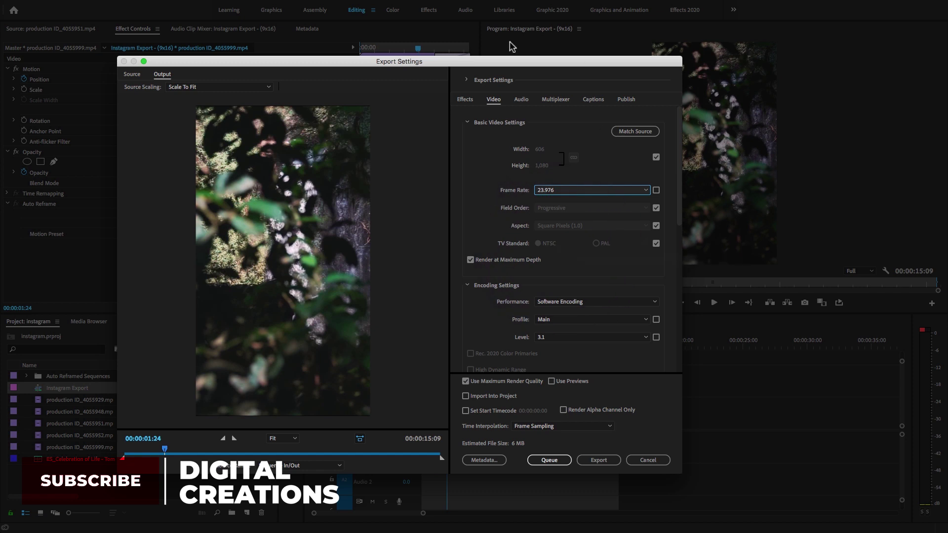
# - Set export audio to 44100 Hz sample rate, Mono channels, and 160 kbps bitrate
pyautogui.click(521, 99)
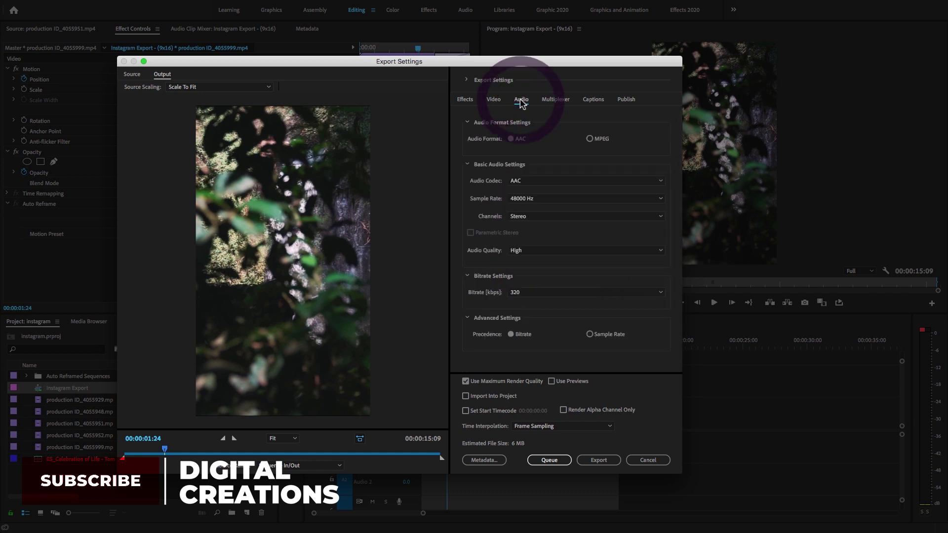
pyautogui.click(536, 199)
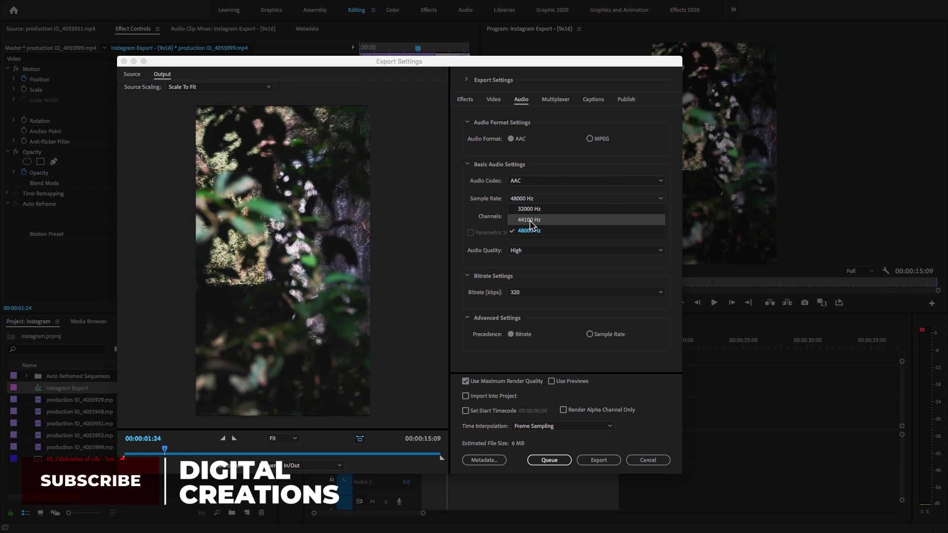
pyautogui.click(530, 220)
pyautogui.click(536, 215)
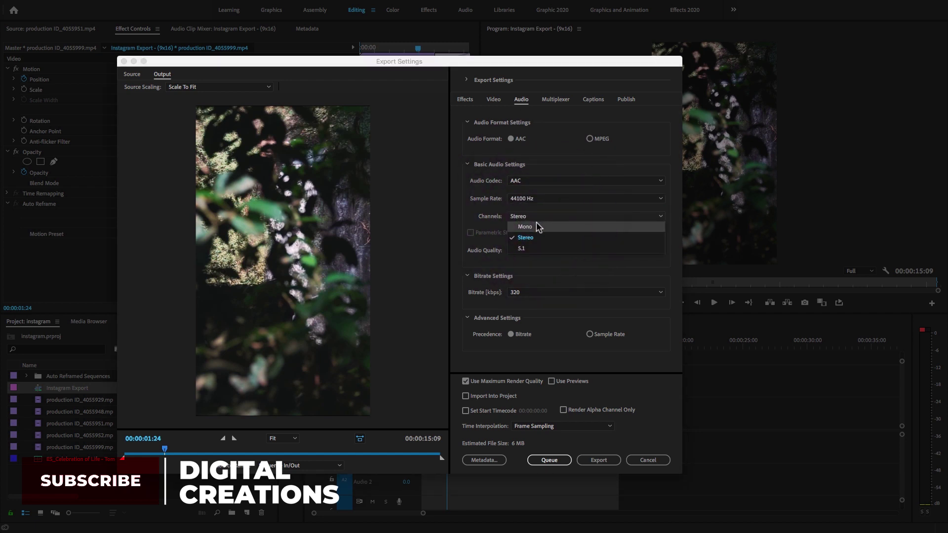
pyautogui.click(536, 223)
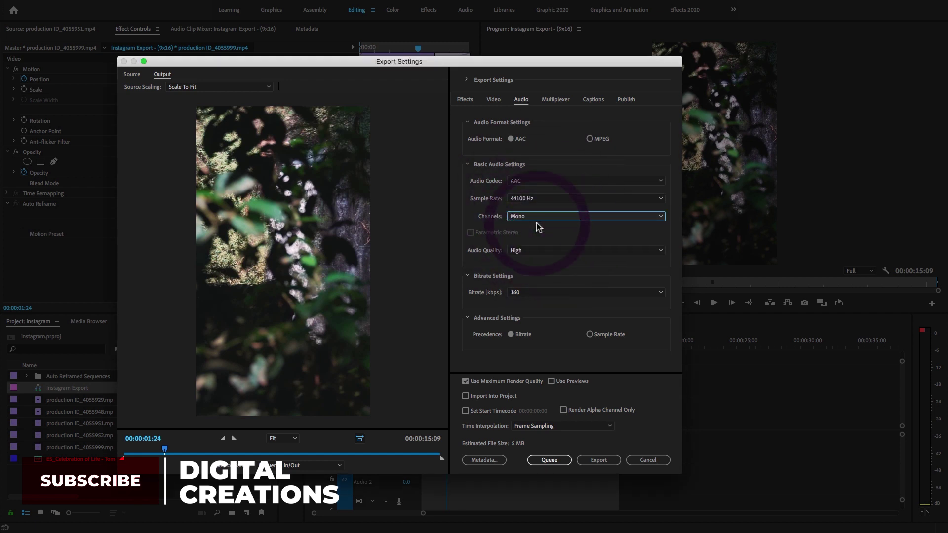
pyautogui.click(556, 292)
pyautogui.click(527, 444)
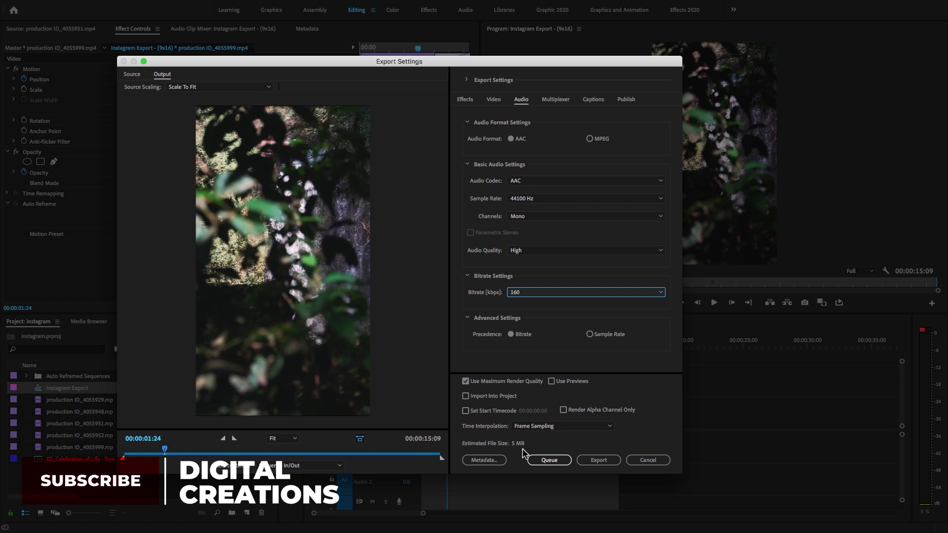
# - Review the video settings and export Instagram Export - (9x16) to MP4
pyautogui.click(493, 99)
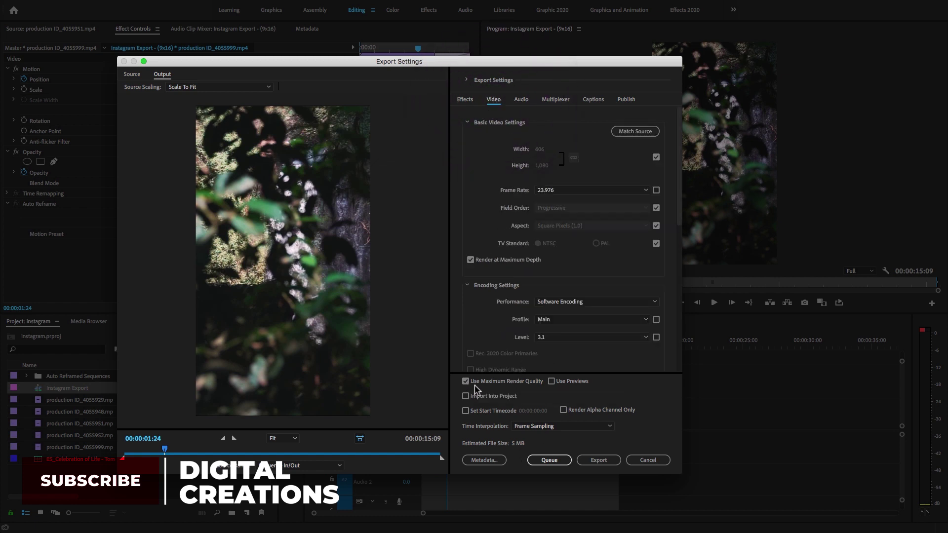
pyautogui.click(595, 461)
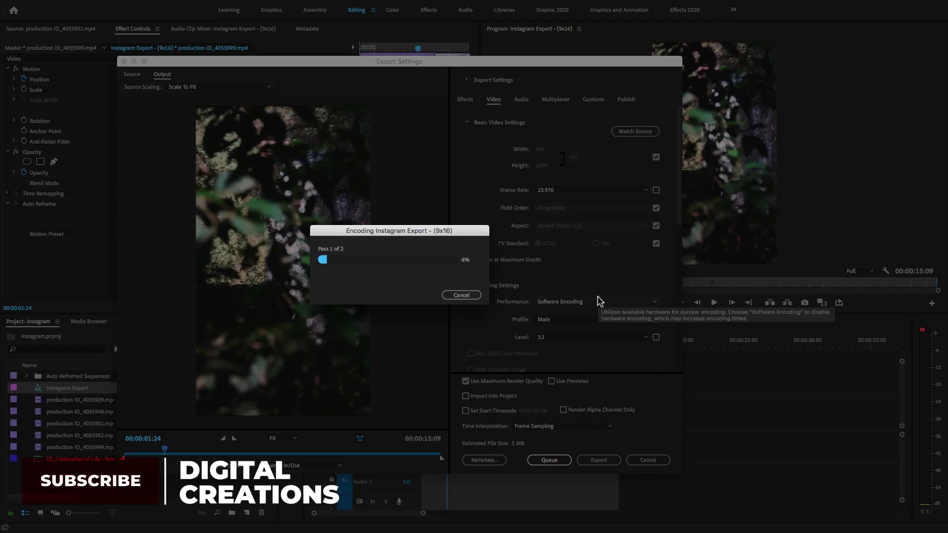